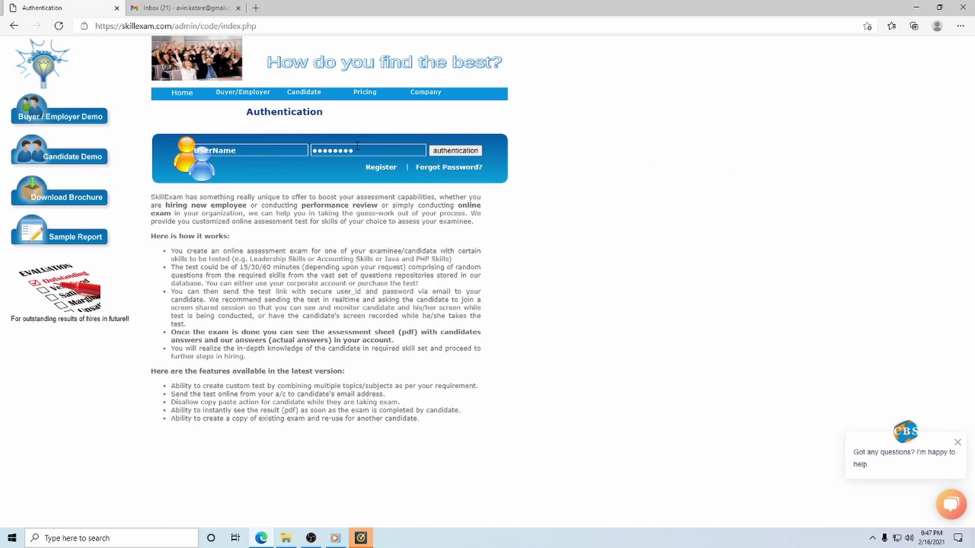
# - Sign in with the employer's saved e-mail and password, then select the Splunk+Python+SQL exam
pyautogui.click(242, 152)
pyautogui.moveTo(242, 153); pyautogui.dragTo(194, 151)
pyautogui.press('BackSpace')
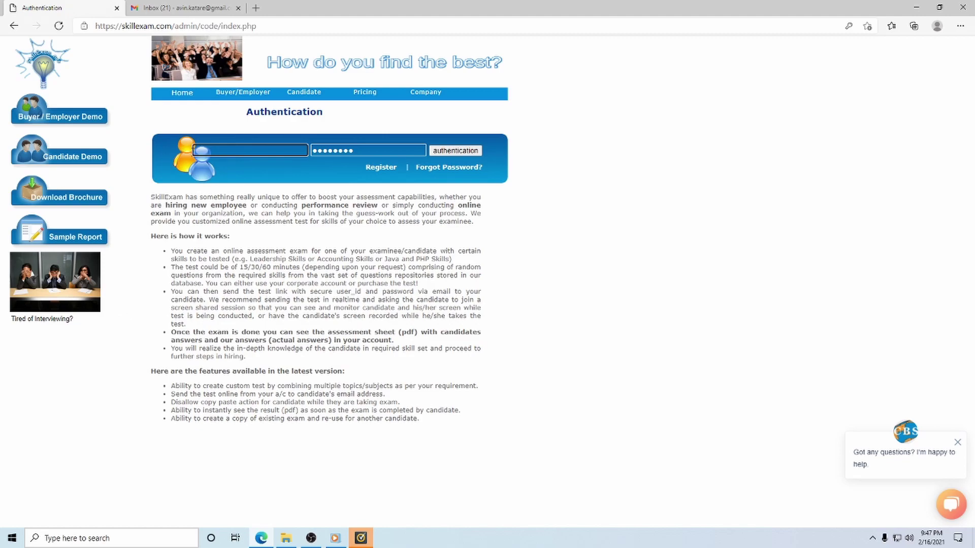
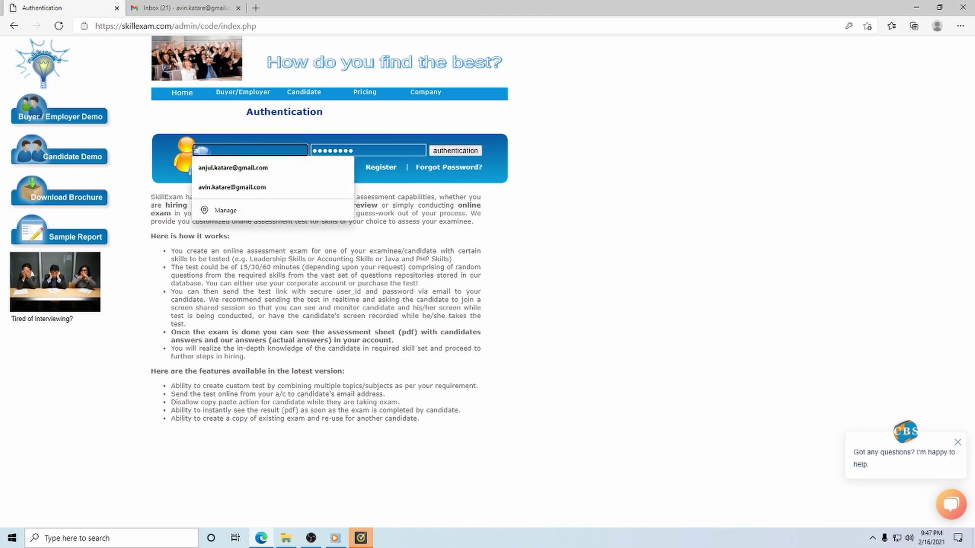
pyautogui.click(233, 168)
pyautogui.click(363, 148)
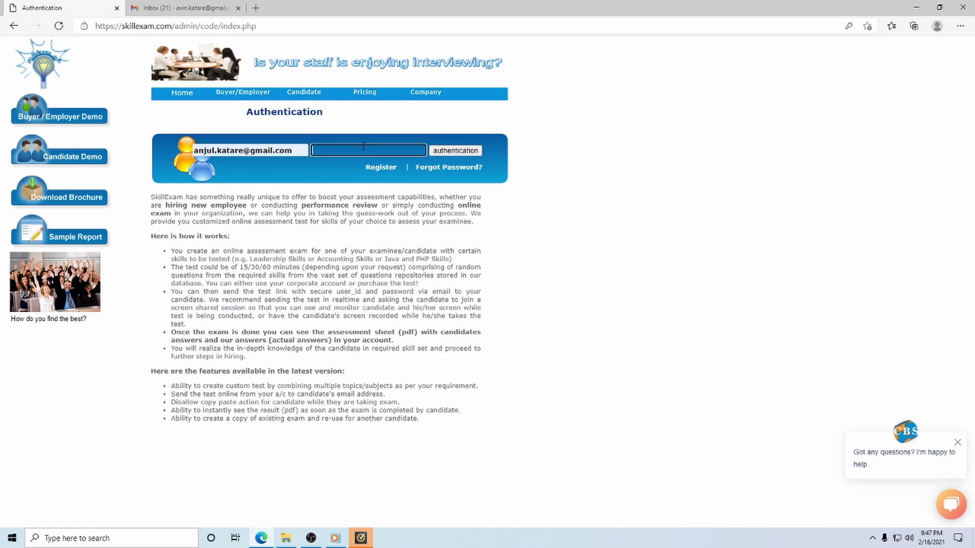
pyautogui.write('•••••••')
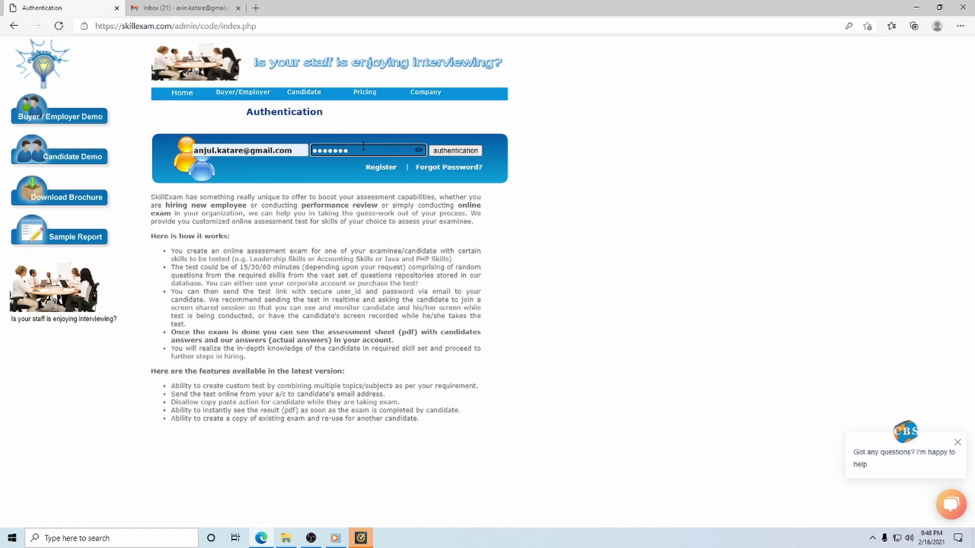
pyautogui.click(459, 150)
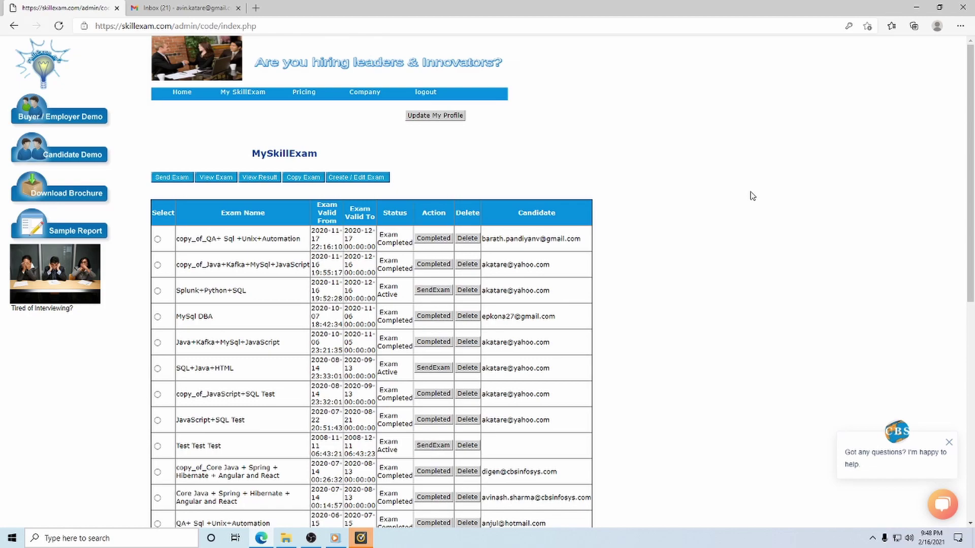
pyautogui.click(157, 291)
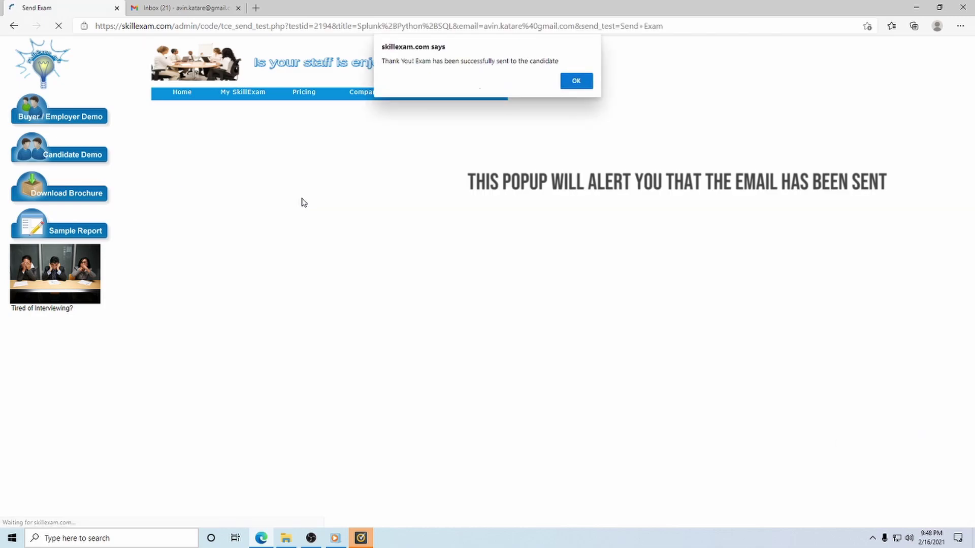
# - Dismiss the 'Exam has been successfully sent' confirmation alert
pyautogui.click(576, 81)
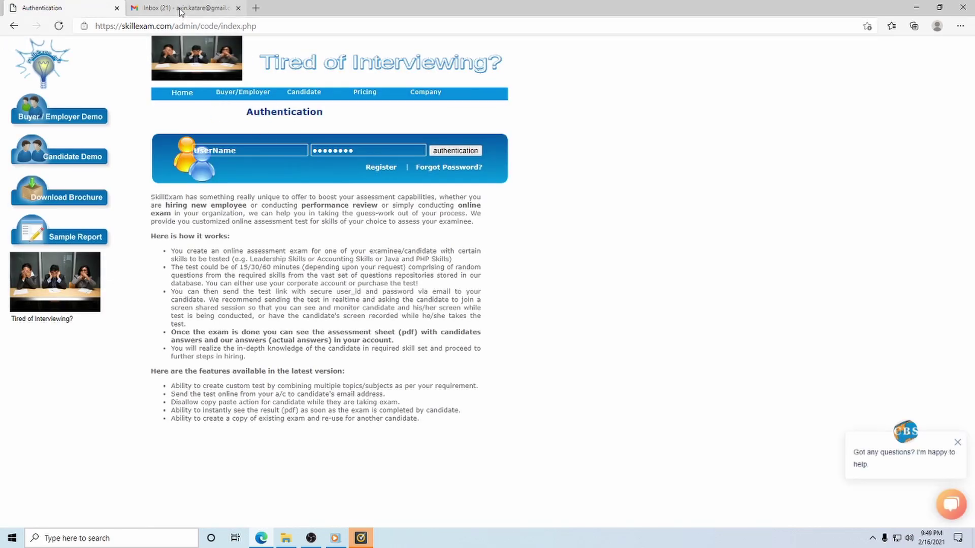
# - In Gmail's Updates category, open the 'Request to perform SkillExam' email
pyautogui.click(180, 8)
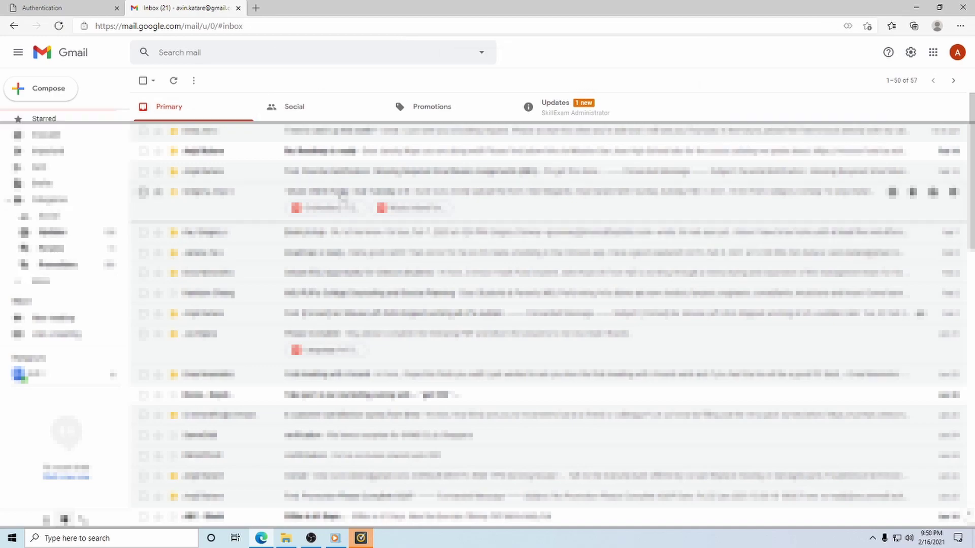
pyautogui.click(562, 113)
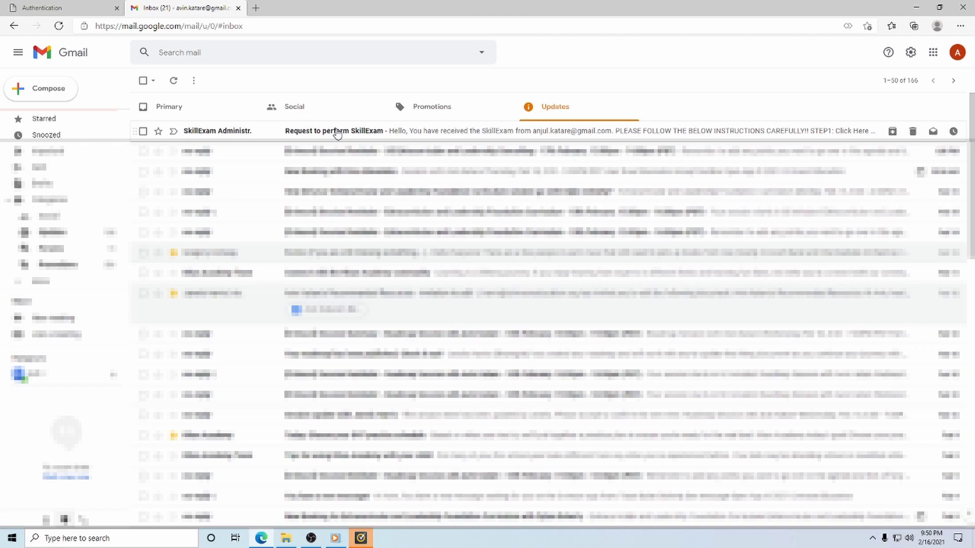
pyautogui.click(359, 133)
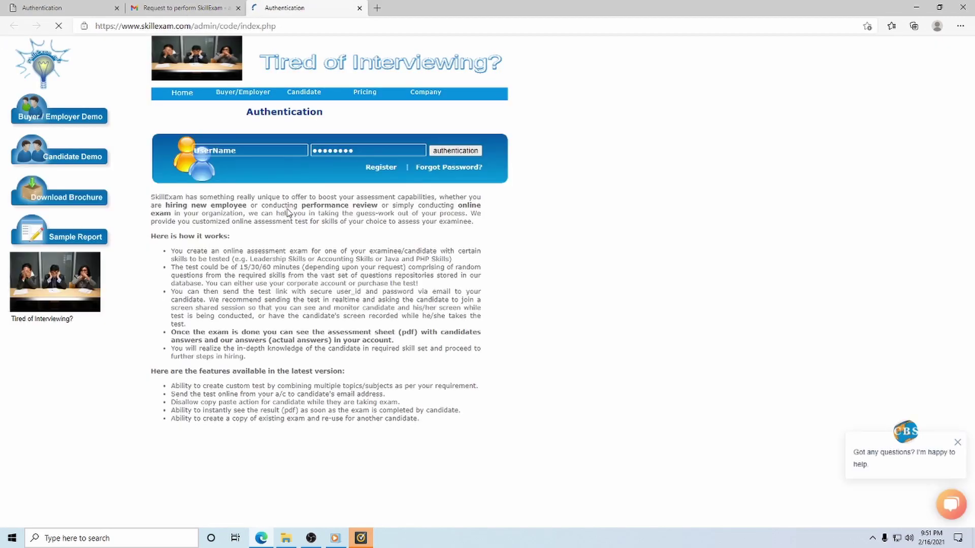
# - Copy the candidate's login credentials from the exam email and sign in as the candidate
pyautogui.click(196, 11)
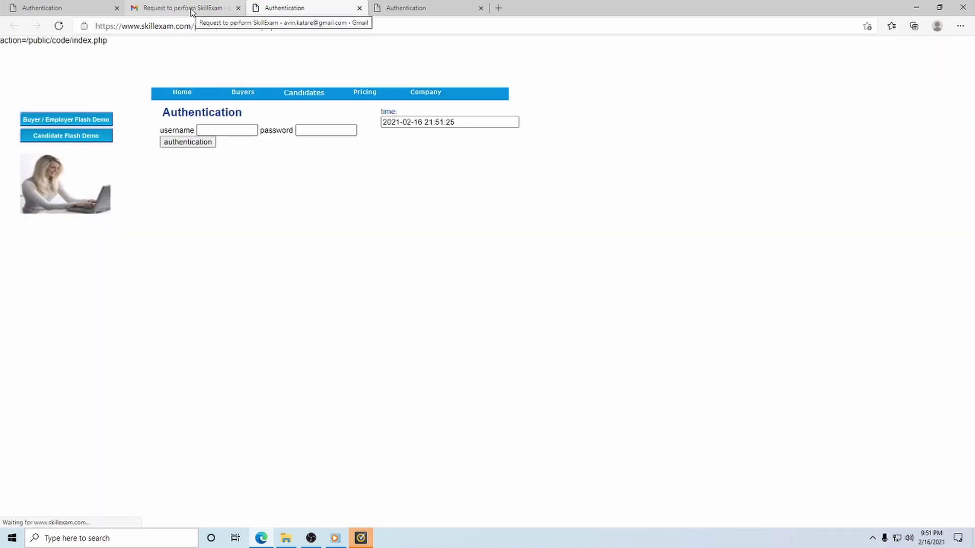
pyautogui.click(192, 12)
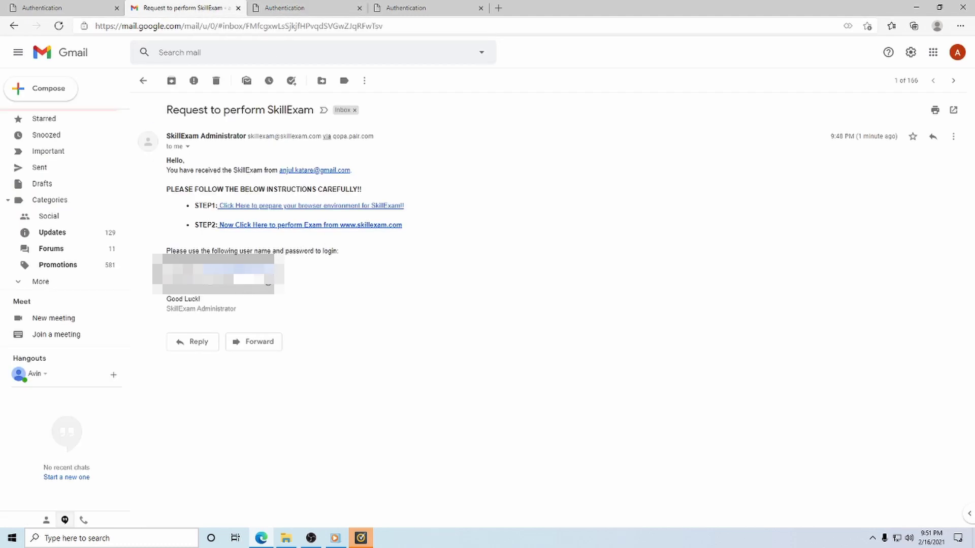
pyautogui.moveTo(280, 272); pyautogui.dragTo(203, 269)
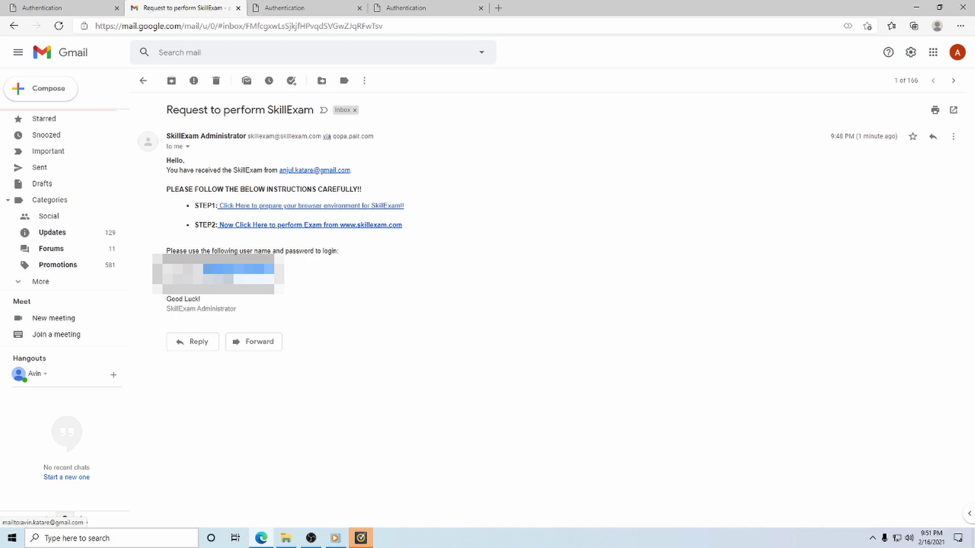
pyautogui.rightClick(211, 325)
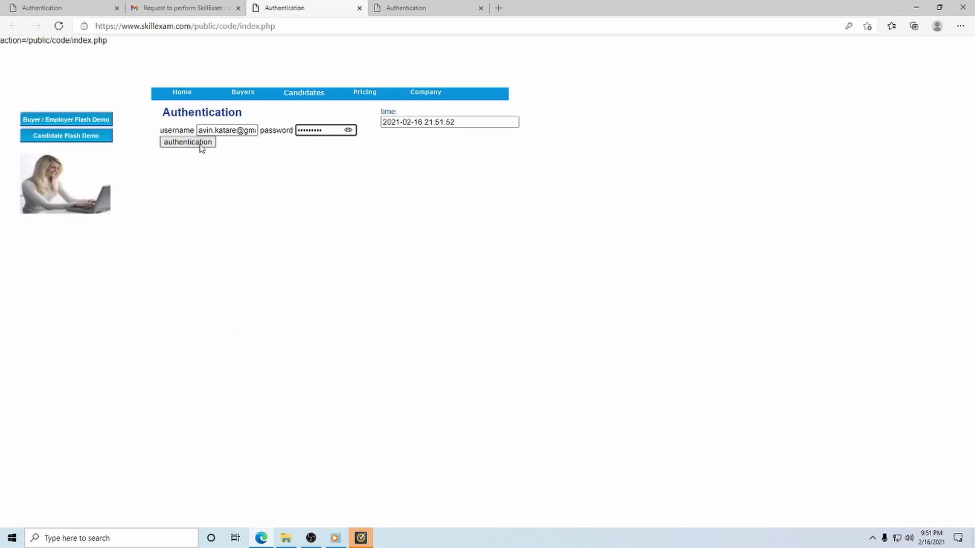
pyautogui.click(201, 145)
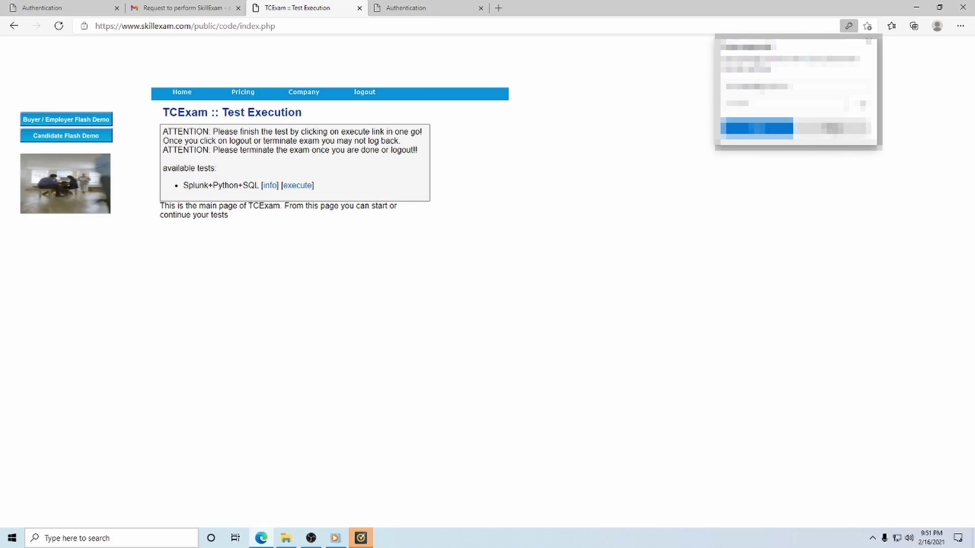
# - Decline saving the password, start the Splunk+Python+SQL test and move past question 1
pyautogui.click(833, 129)
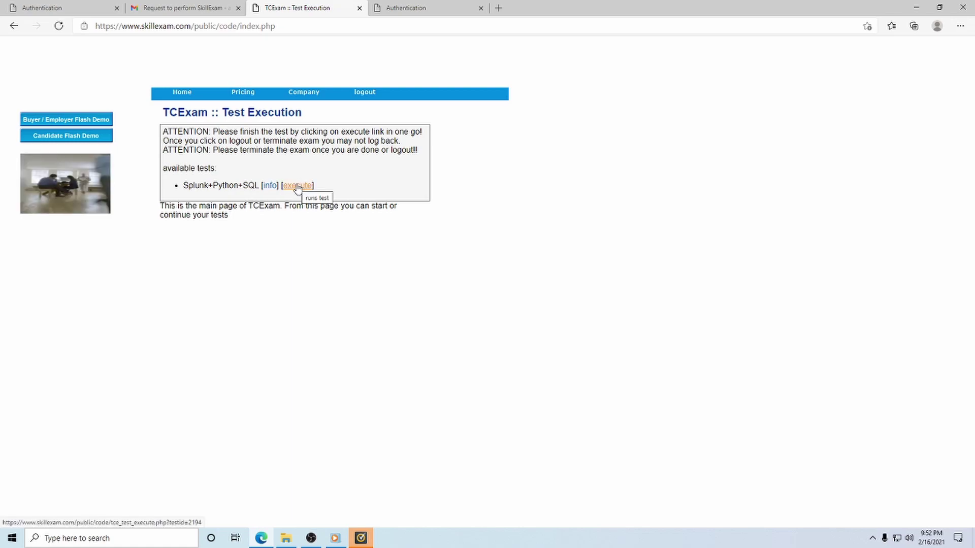
pyautogui.click(297, 186)
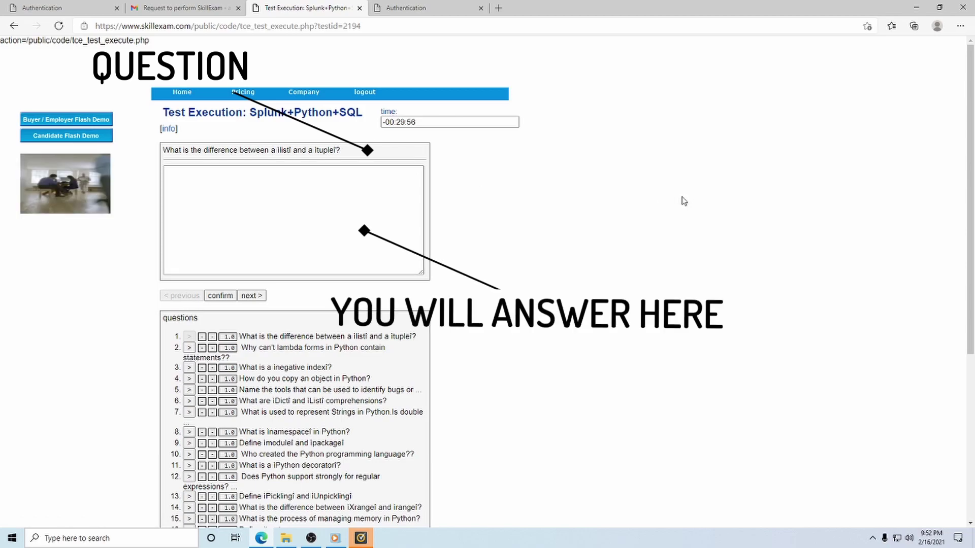
pyautogui.click(278, 203)
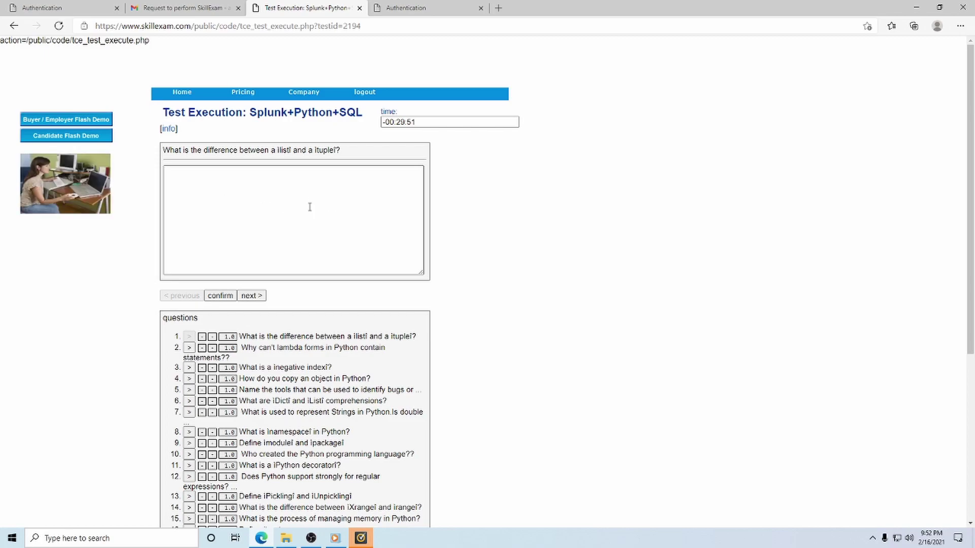
pyautogui.click(251, 296)
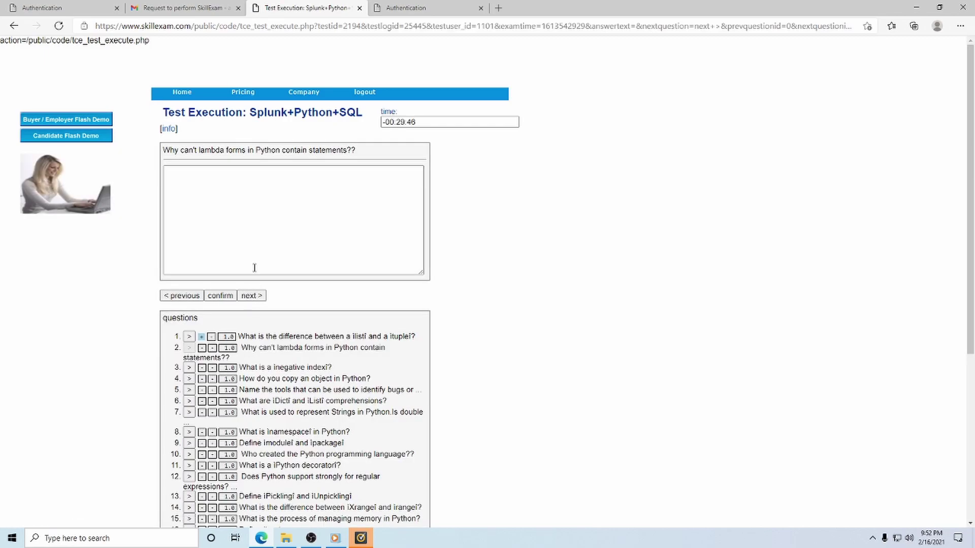
# - Pass the lambda forms question, return to question 3 and scroll down to the terminate option
pyautogui.click(259, 210)
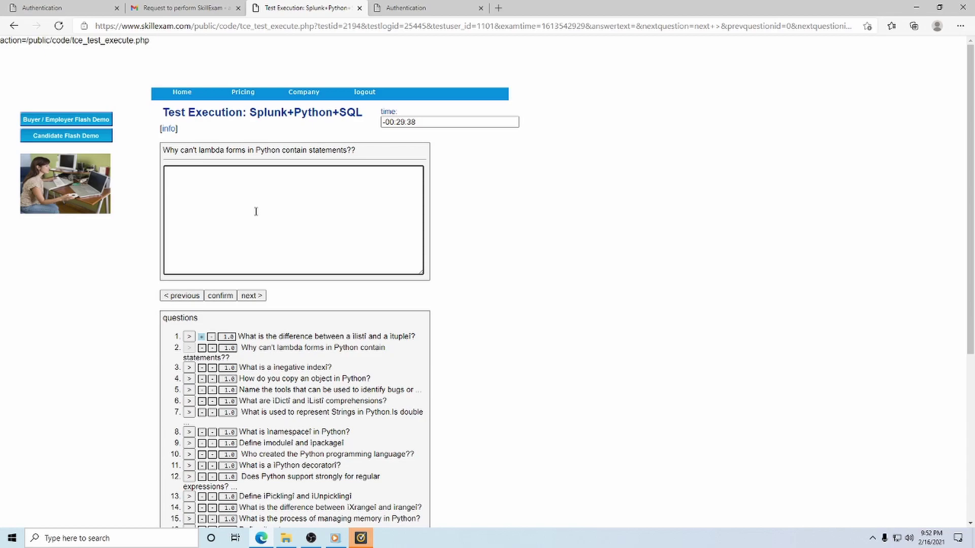
pyautogui.click(249, 296)
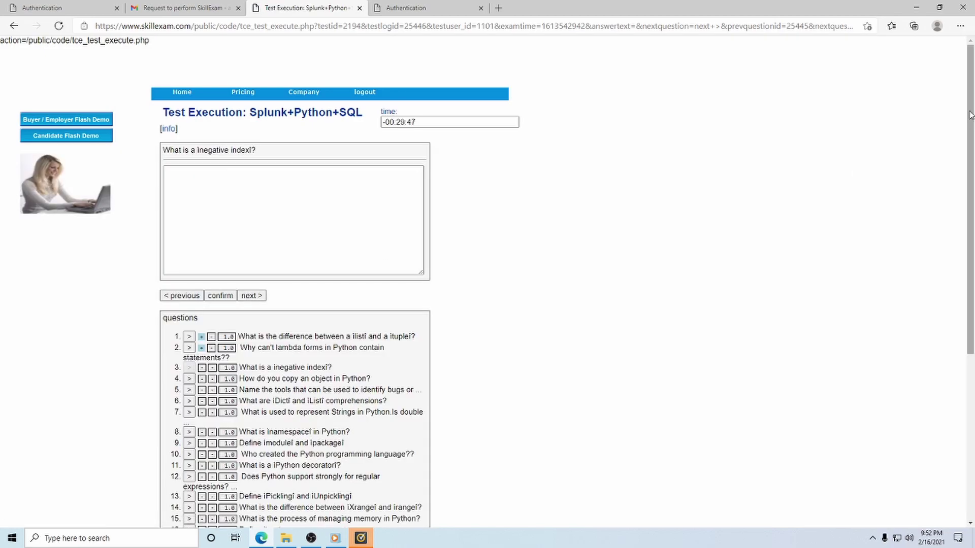
pyautogui.moveTo(970, 116); pyautogui.dragTo(957, 234)
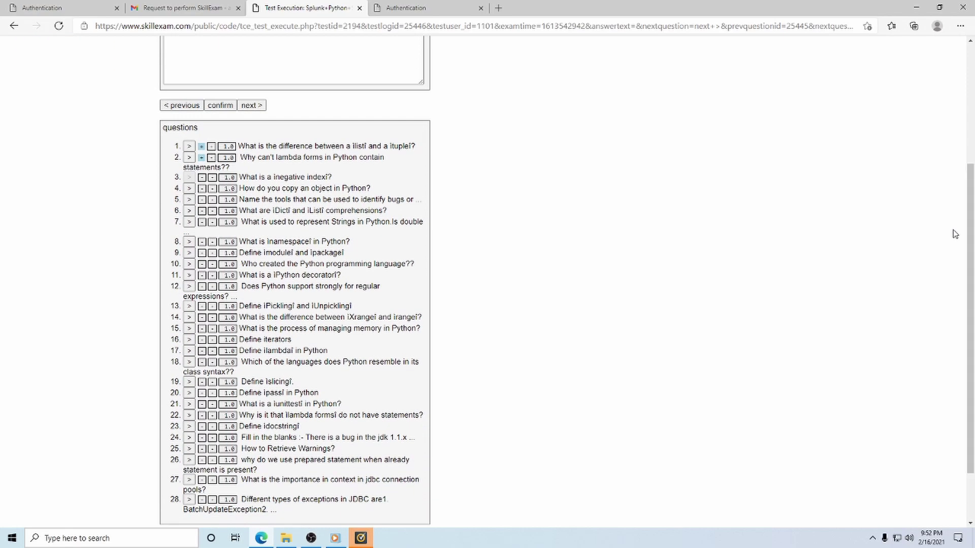
pyautogui.click(188, 308)
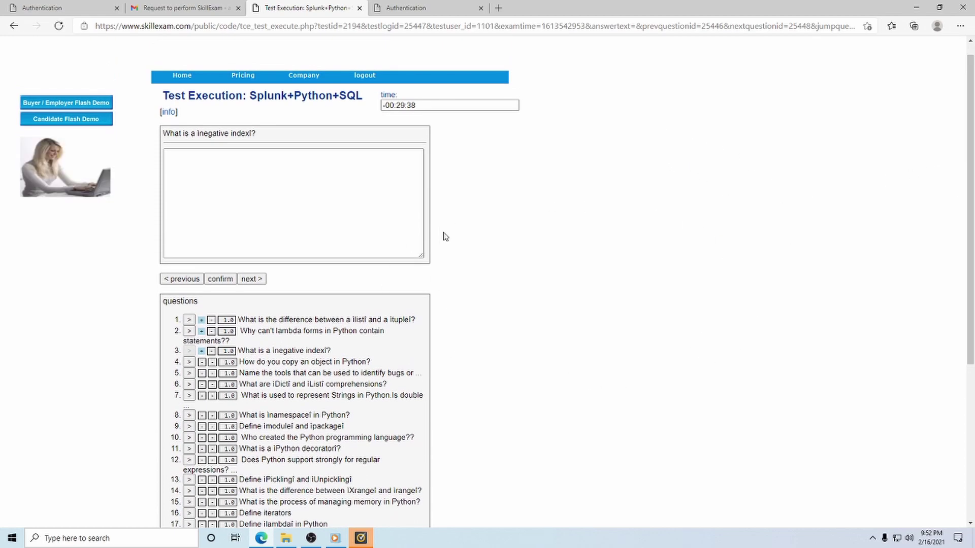
pyautogui.moveTo(970, 124); pyautogui.dragTo(972, 292)
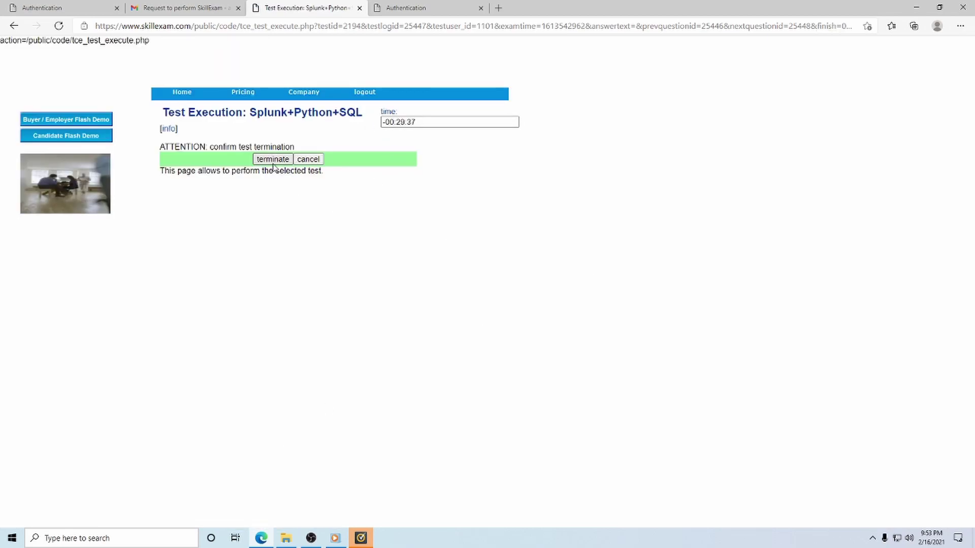
# - Confirm terminating the exam, accept cookies and sign back in with the employer's credentials
pyautogui.click(273, 161)
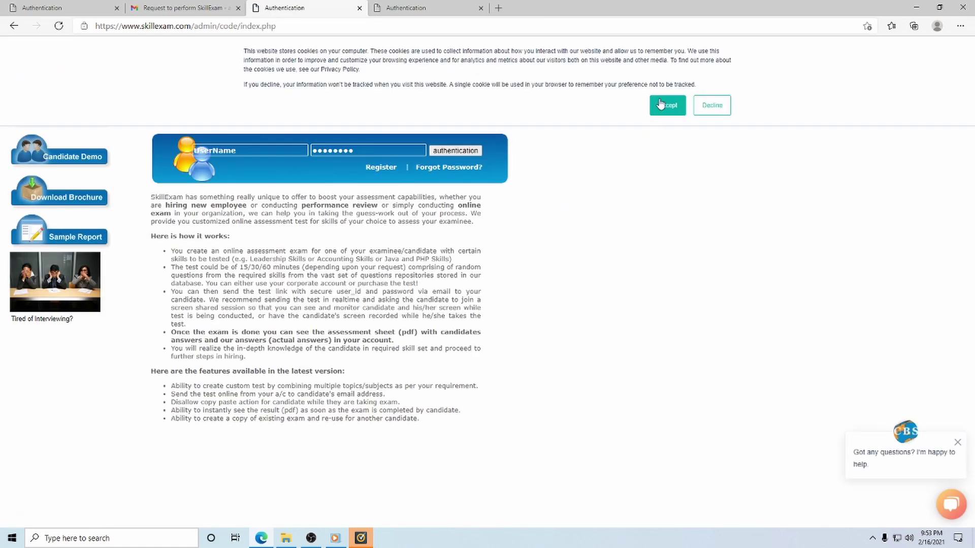
pyautogui.click(669, 106)
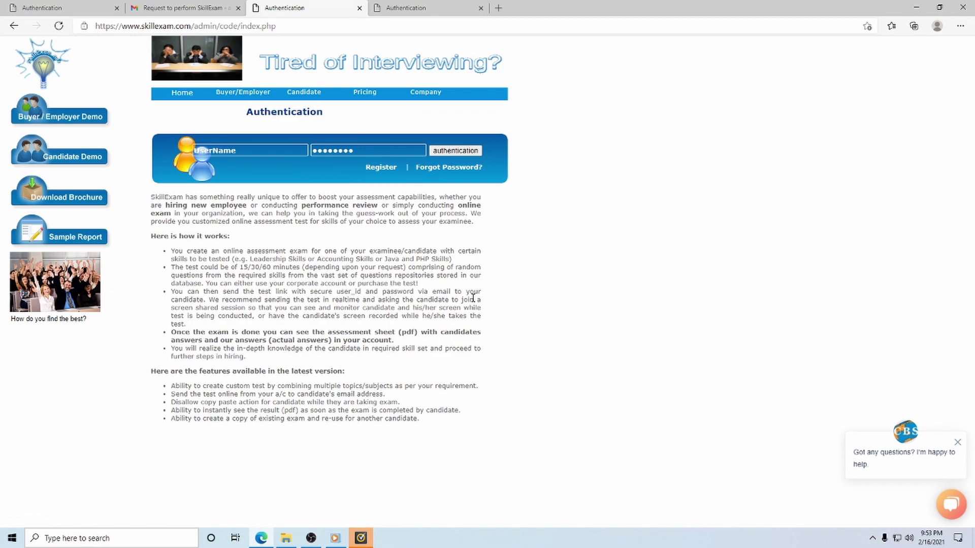
pyautogui.doubleClick(258, 150)
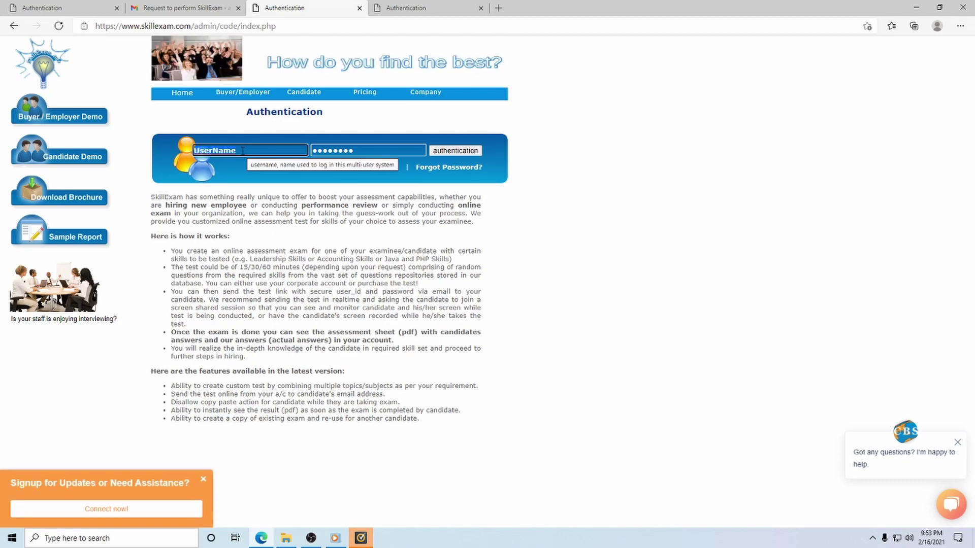
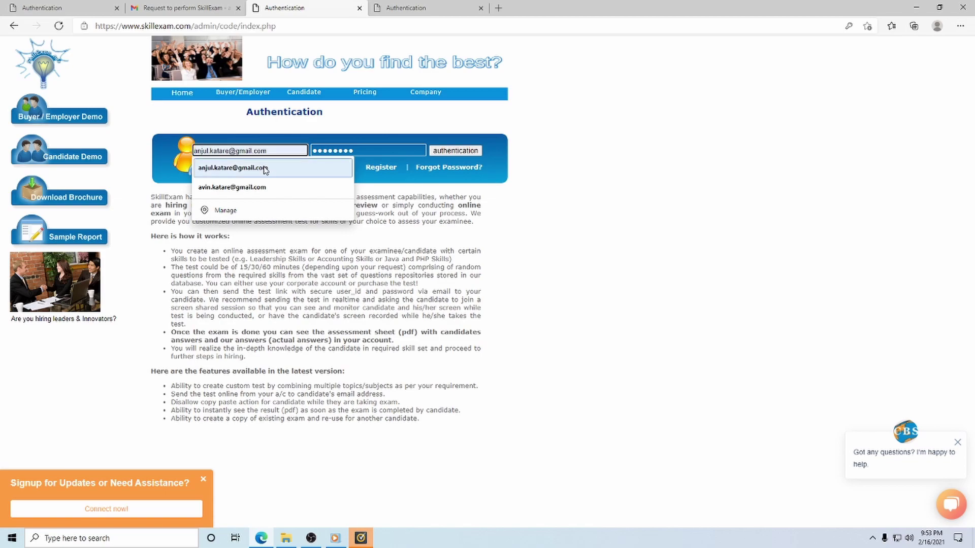
pyautogui.click(266, 167)
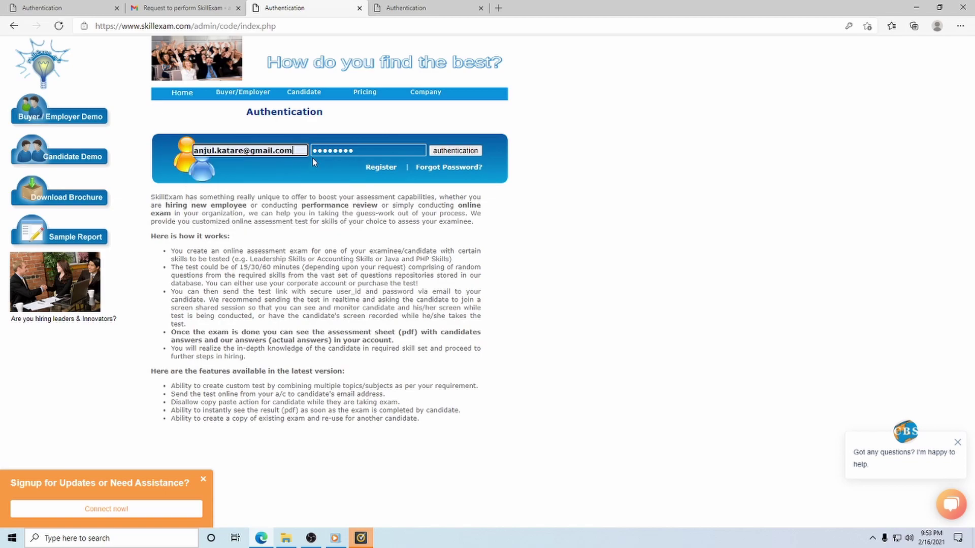
pyautogui.click(348, 149)
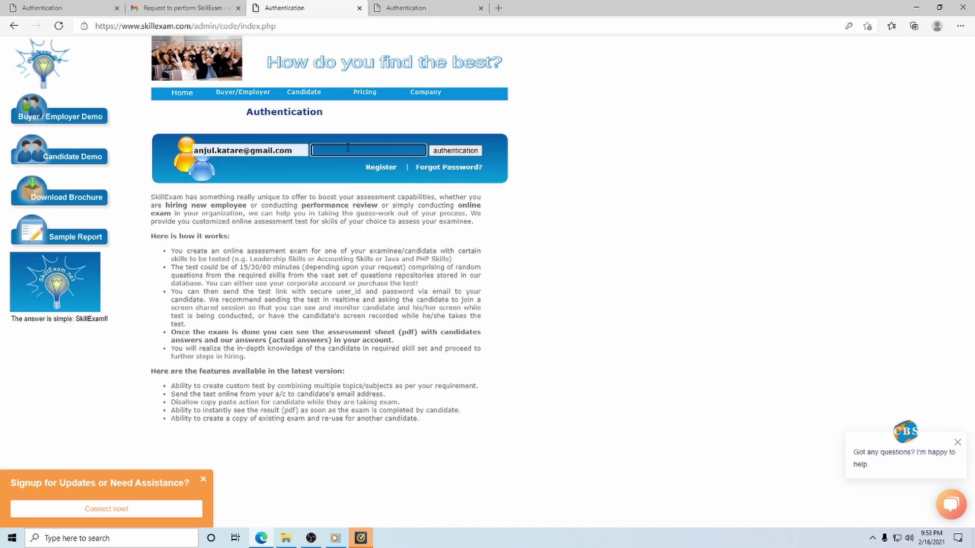
pyautogui.write('••••••')
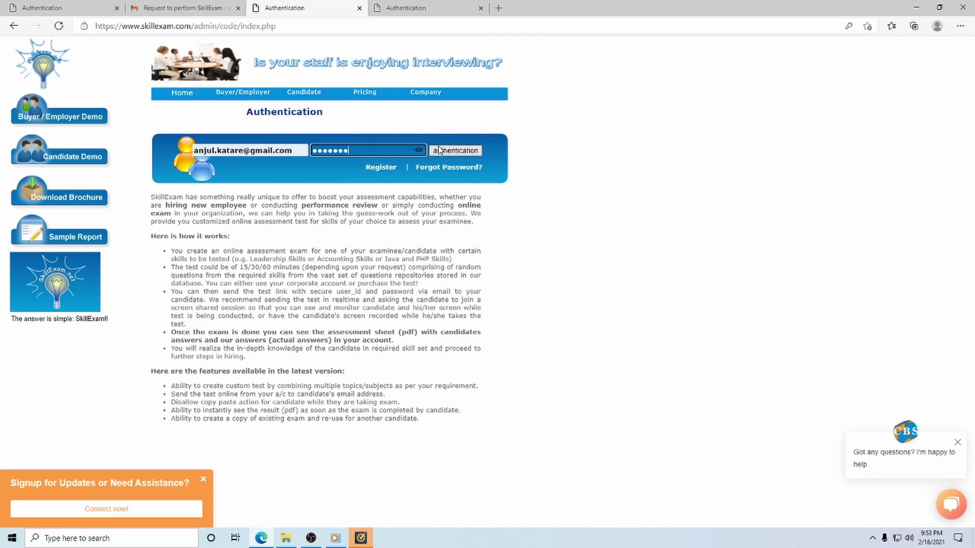
pyautogui.click(457, 152)
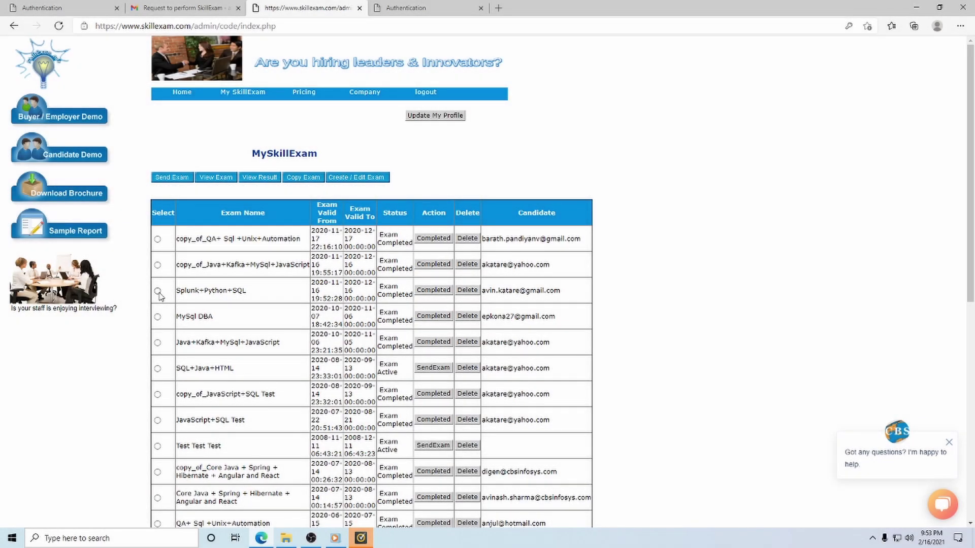
# - View the Splunk+Python+SQL result sheet and scroll through its questions and answers
pyautogui.click(158, 291)
pyautogui.click(259, 177)
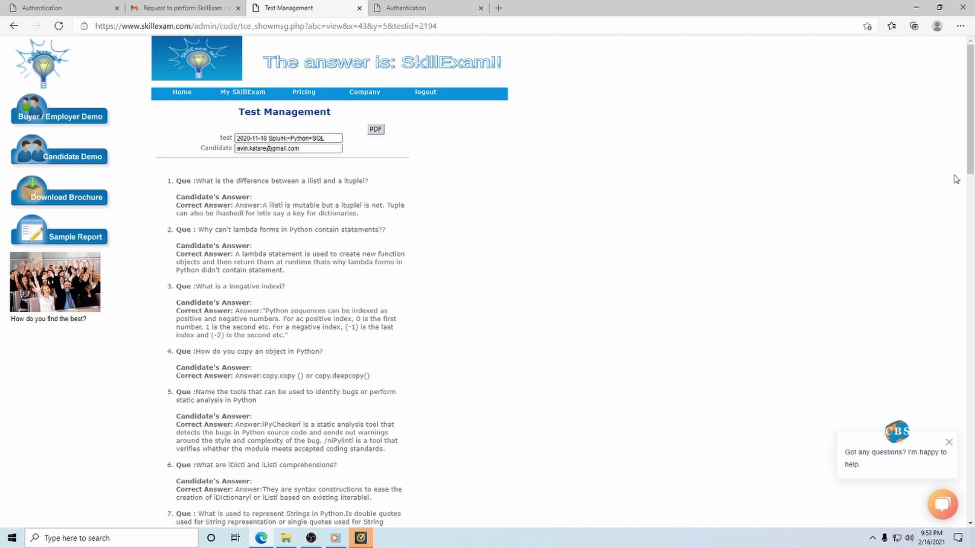
pyautogui.moveTo(970, 76); pyautogui.dragTo(903, 90)
pyautogui.scroll(2, 899, 71)
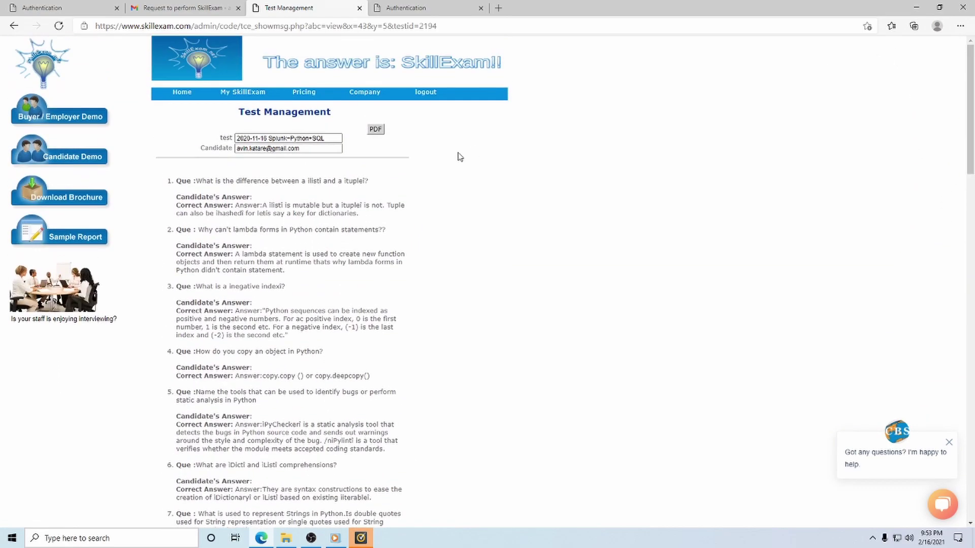